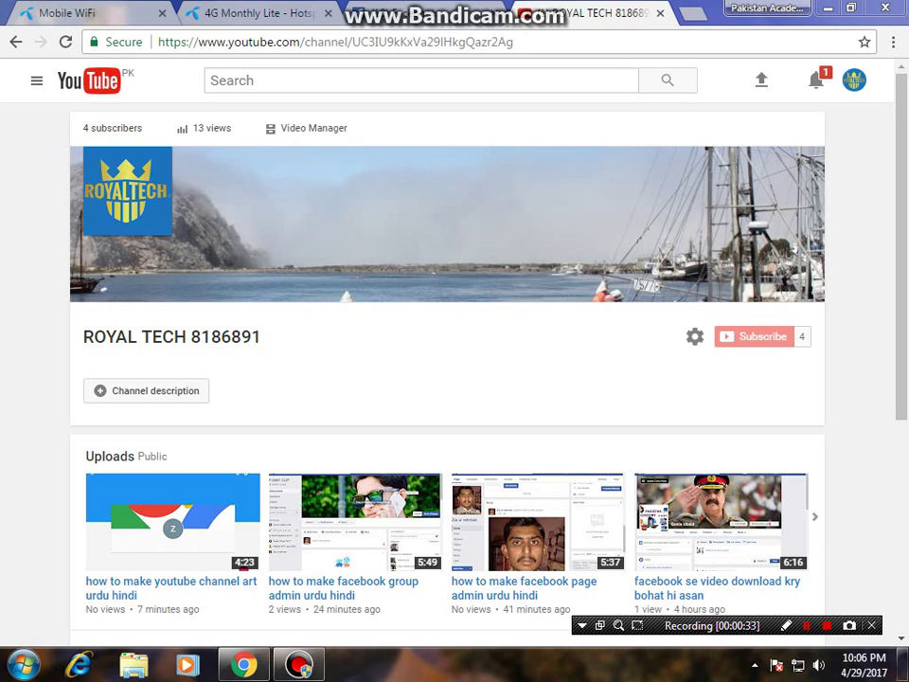
Open the YouTube home page from the channel page and look over the recommended videos.
{"action": "left_click", "coordinate": [89, 81]}
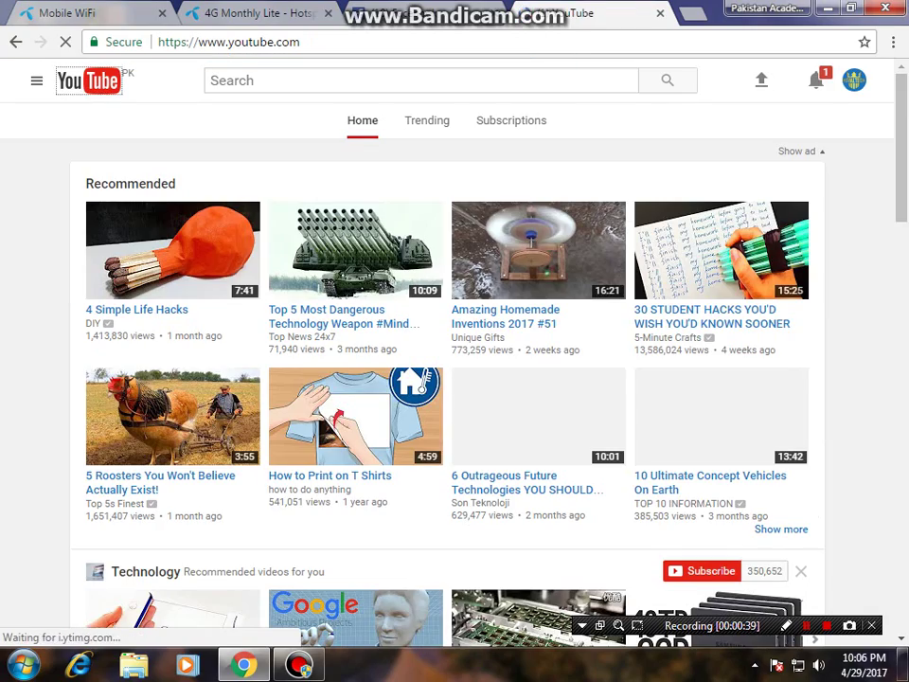
{"action": "scroll", "coordinate": [355, 426], "scroll_direction": "down", "scroll_amount": 9}
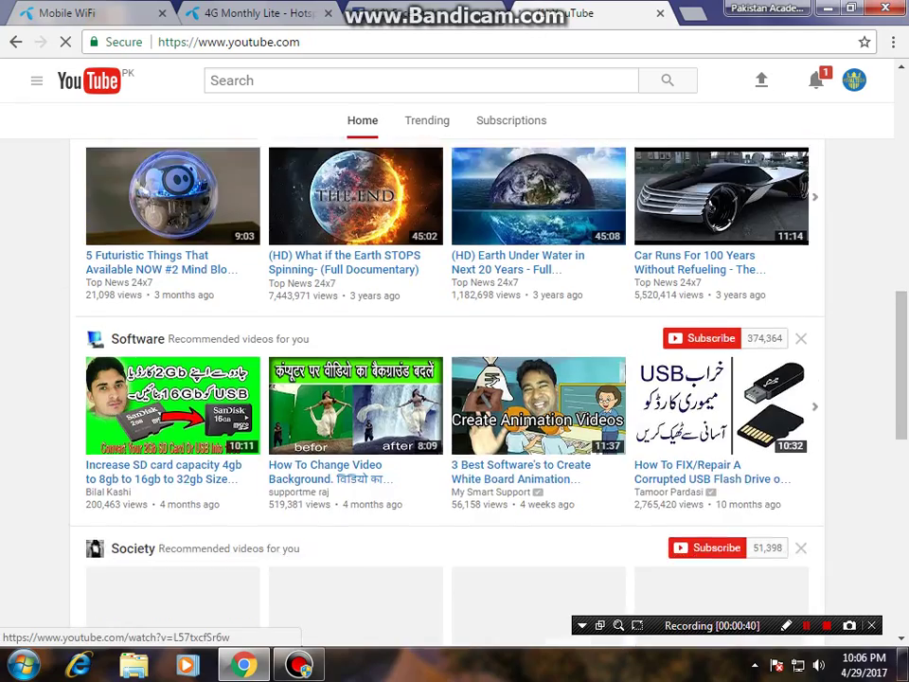
{"action": "scroll", "coordinate": [355, 426], "scroll_direction": "up", "scroll_amount": 9}
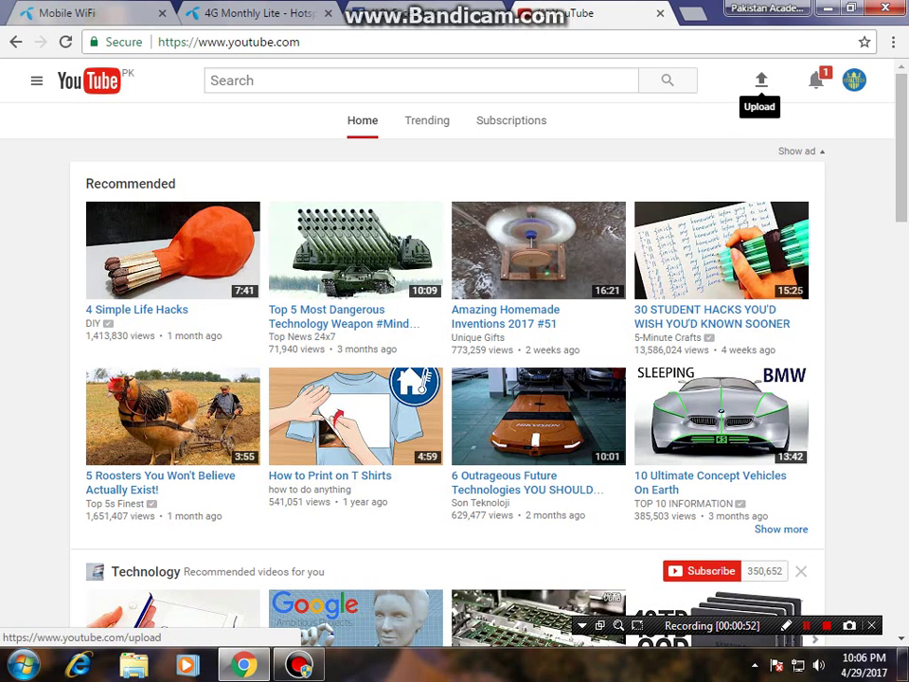
{"action": "left_click", "coordinate": [786, 625]}
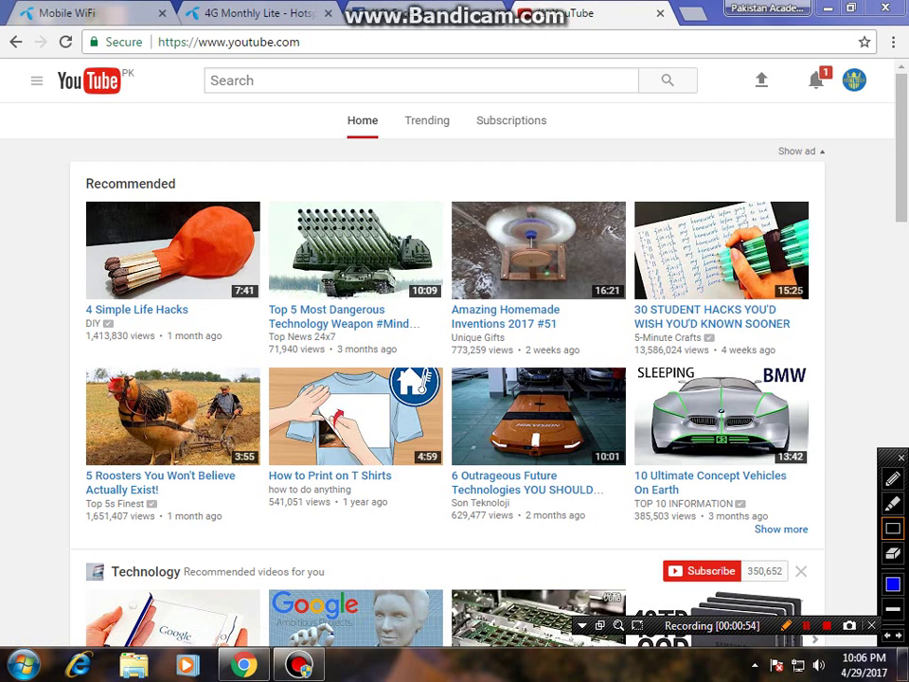
{"action": "left_click_drag", "start_coordinate": [727, 67], "coordinate": [794, 103]}
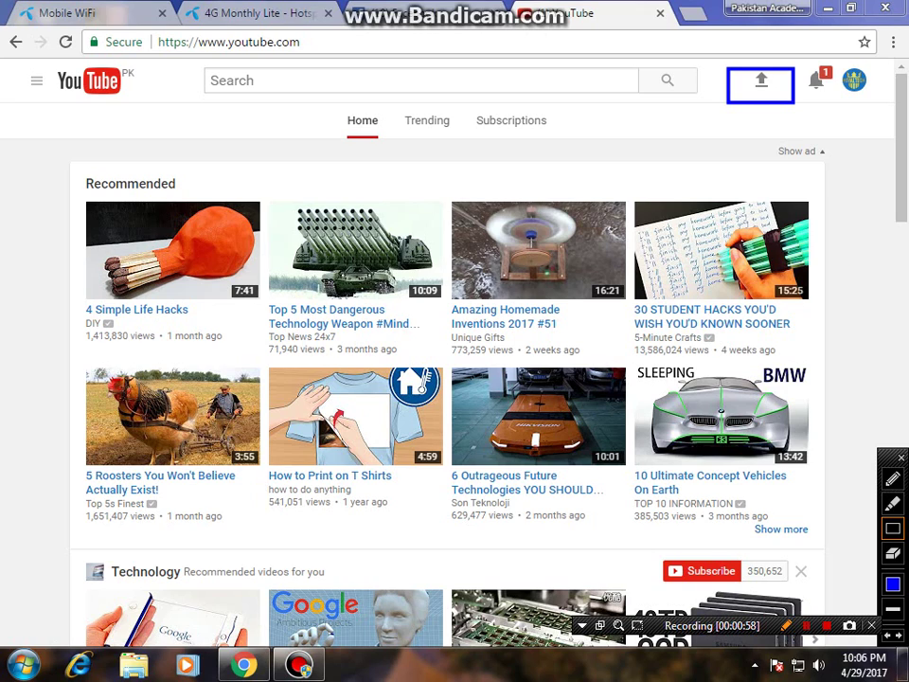
{"action": "left_click", "coordinate": [900, 458]}
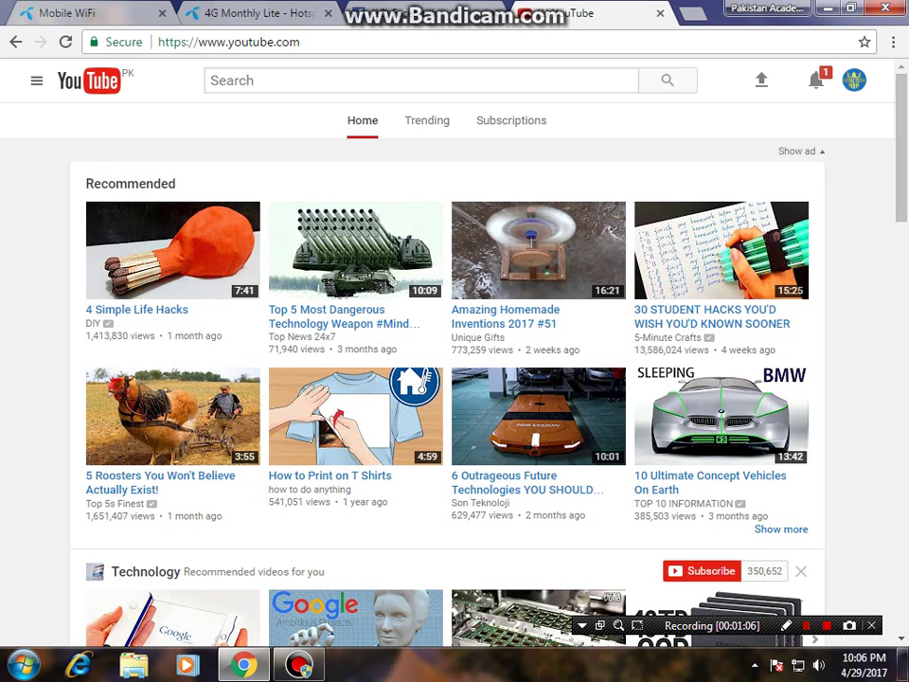
{"action": "left_click", "coordinate": [760, 79]}
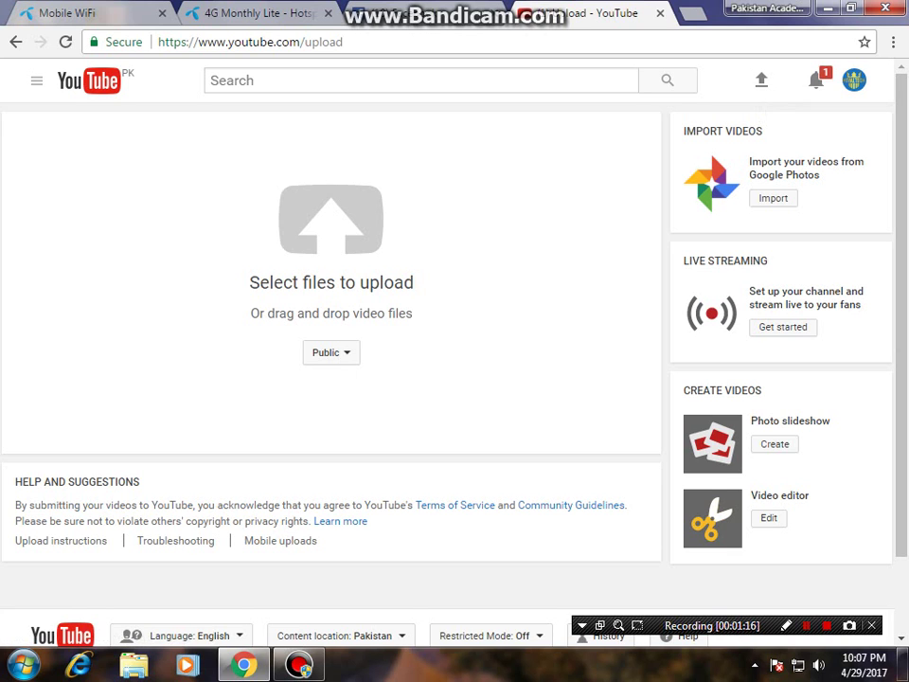
{"action": "left_click", "coordinate": [332, 220]}
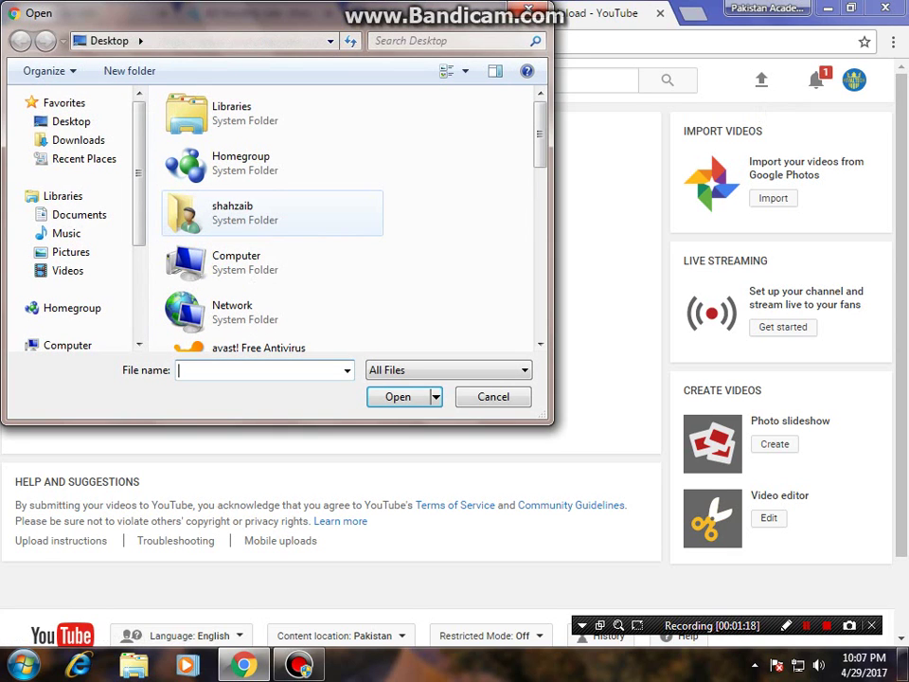
{"action": "scroll", "coordinate": [274, 275], "scroll_direction": "down", "scroll_amount": 5}
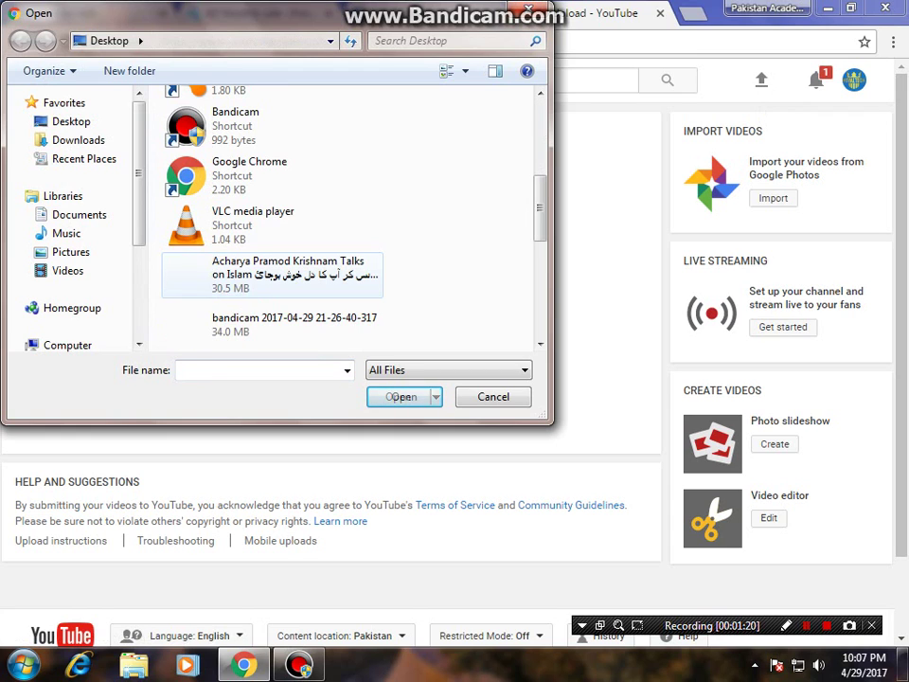
{"action": "scroll", "coordinate": [275, 265], "scroll_direction": "down", "scroll_amount": 6}
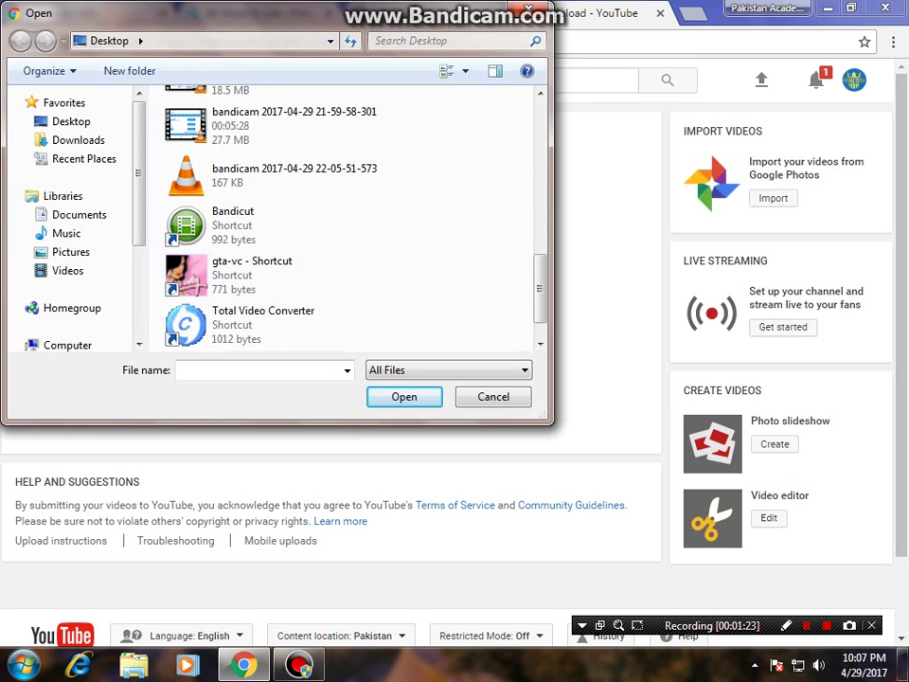
{"action": "scroll", "coordinate": [274, 266], "scroll_direction": "up", "scroll_amount": 3}
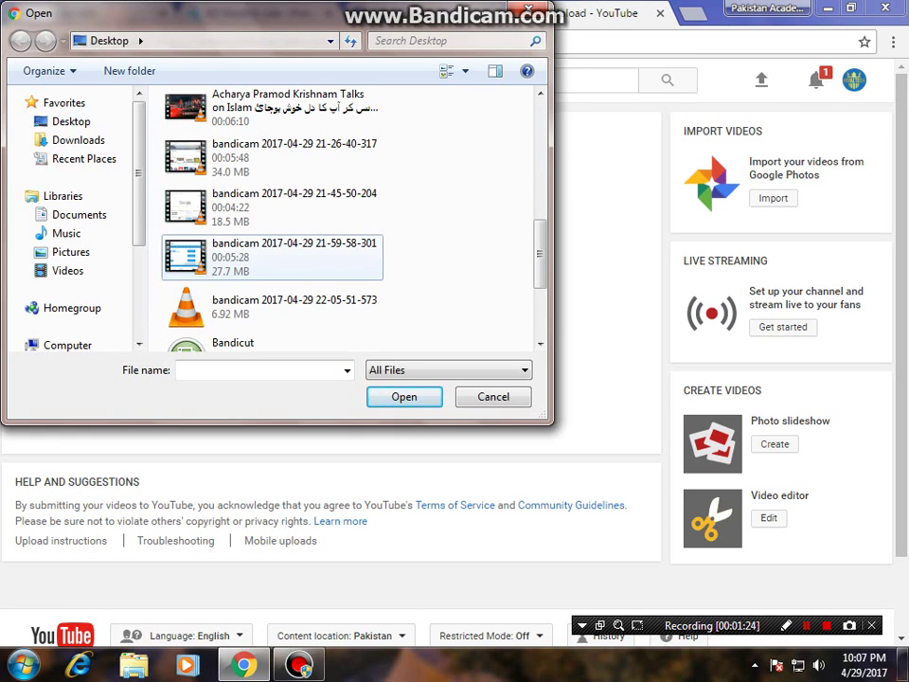
{"action": "left_click", "coordinate": [275, 256]}
{"action": "left_click", "coordinate": [398, 395]}
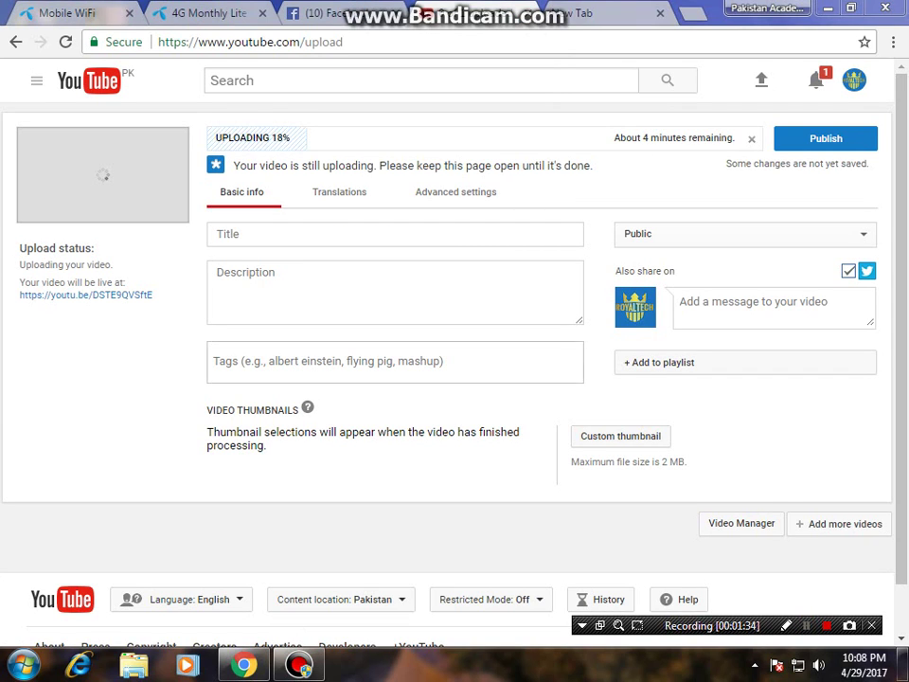
Title the uploading video "how to make telenor wingle urdu hindi".
{"action": "left_click", "coordinate": [305, 234]}
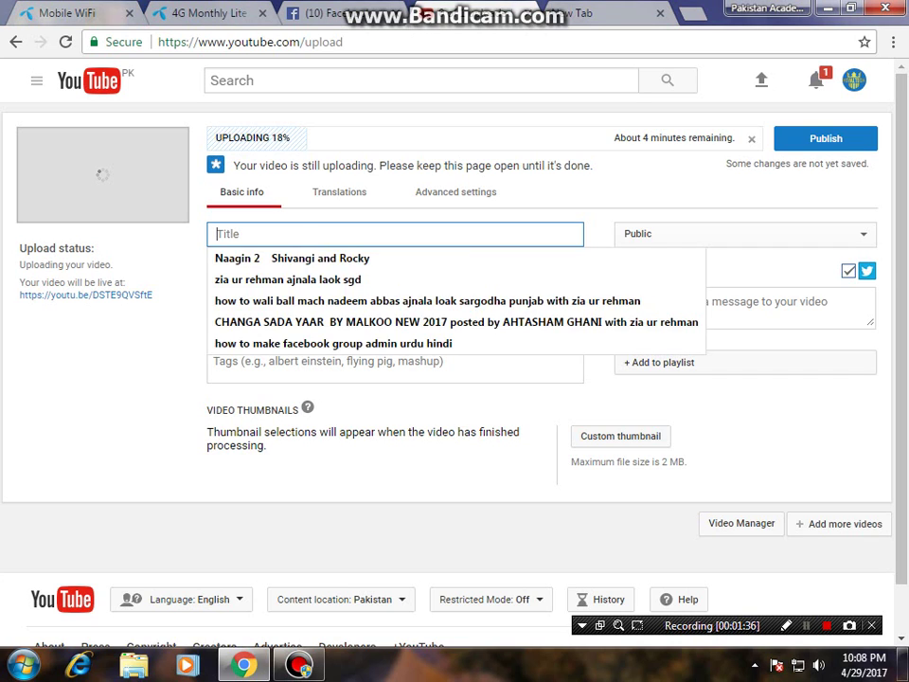
{"action": "right_click", "coordinate": [305, 230]}
{"action": "left_click", "coordinate": [350, 337]}
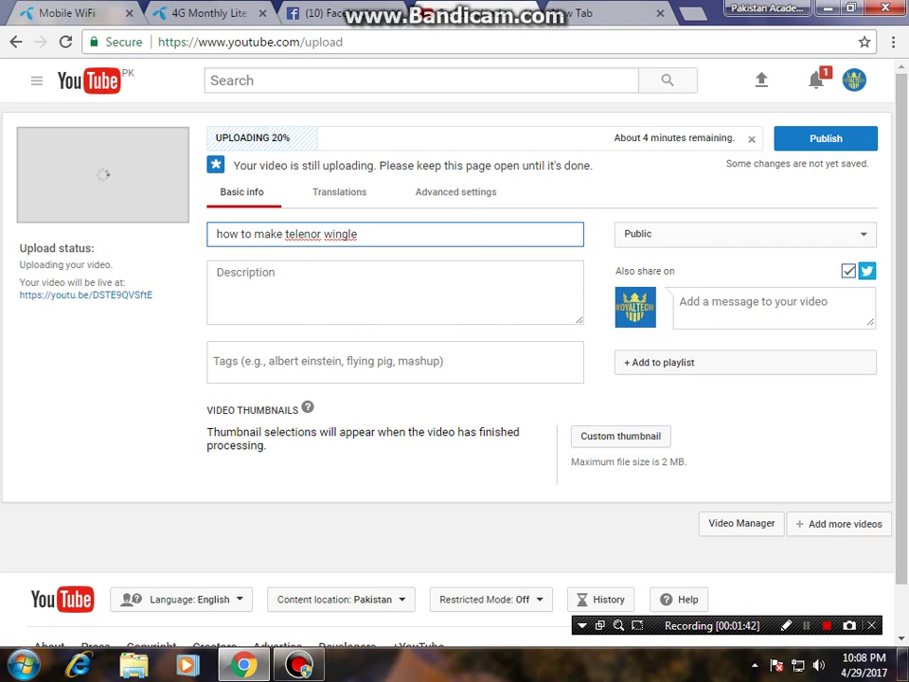
{"action": "type", "text": "urdu hindi"}
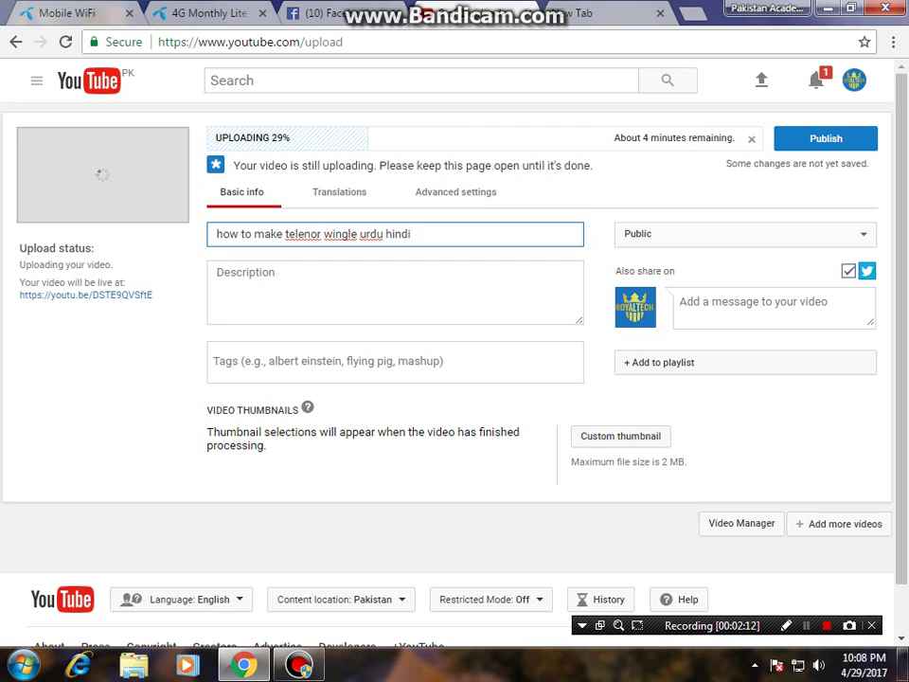
{"action": "left_click", "coordinate": [217, 273]}
{"action": "left_click", "coordinate": [412, 234]}
Enter the video description "ab telenor wingle pykg chaek karna sekhy".
{"action": "left_click", "coordinate": [217, 273]}
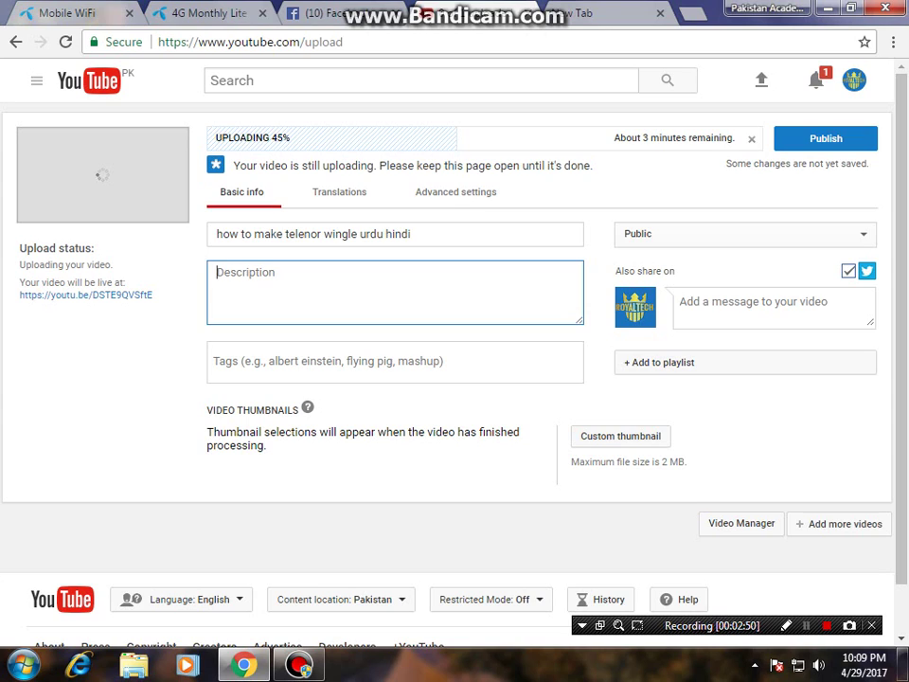
{"action": "type", "text": "ab tel"}
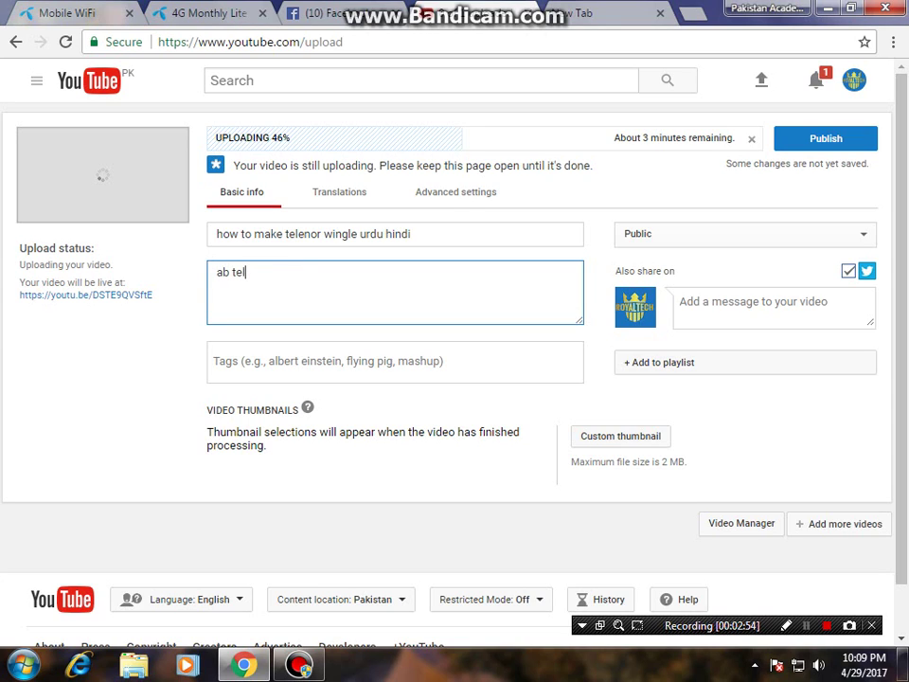
{"action": "type", "text": "enor wingle"}
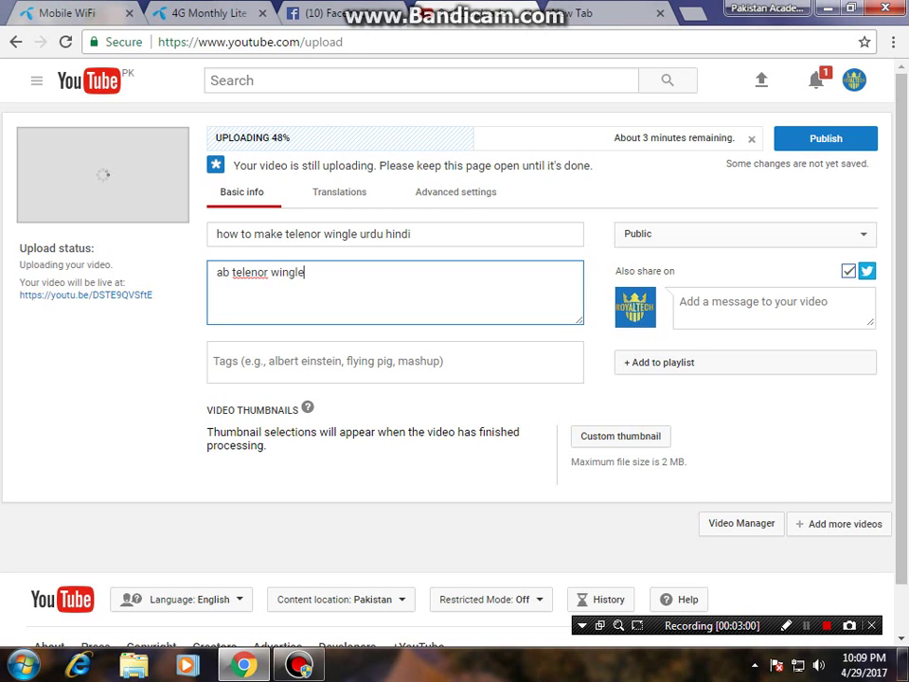
{"action": "type", "text": " pykg chae"}
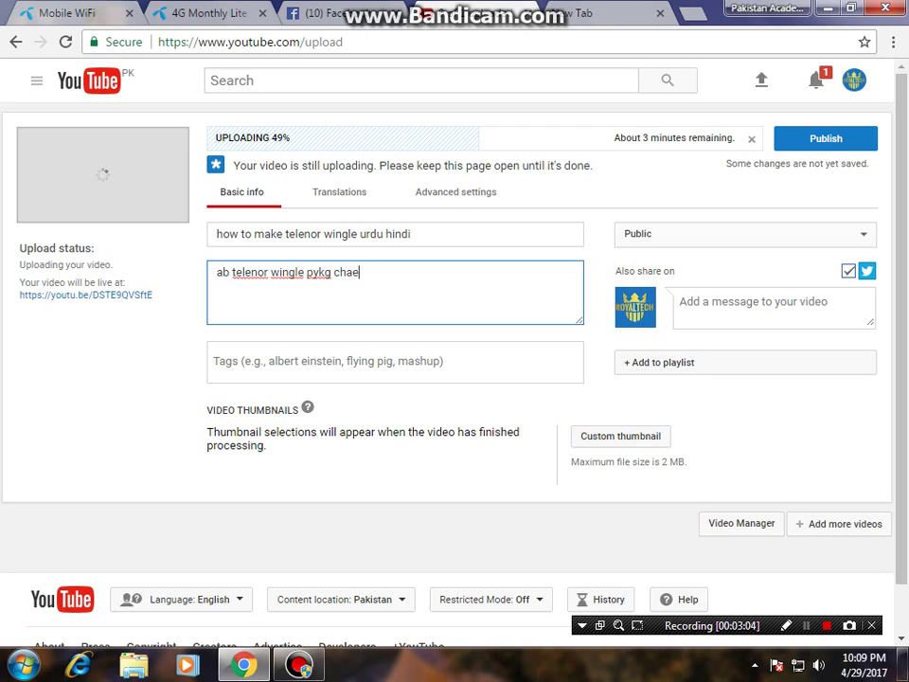
{"action": "type", "text": "k karna sekhy"}
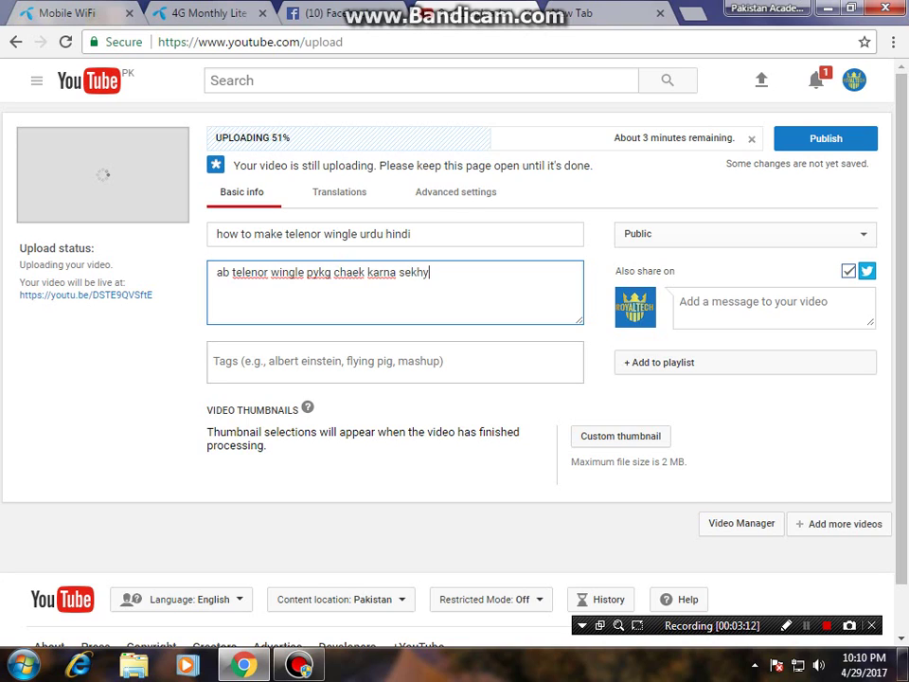
Add the tags "telenor" and "wingle" to the video.
{"action": "key", "text": "Tab"}
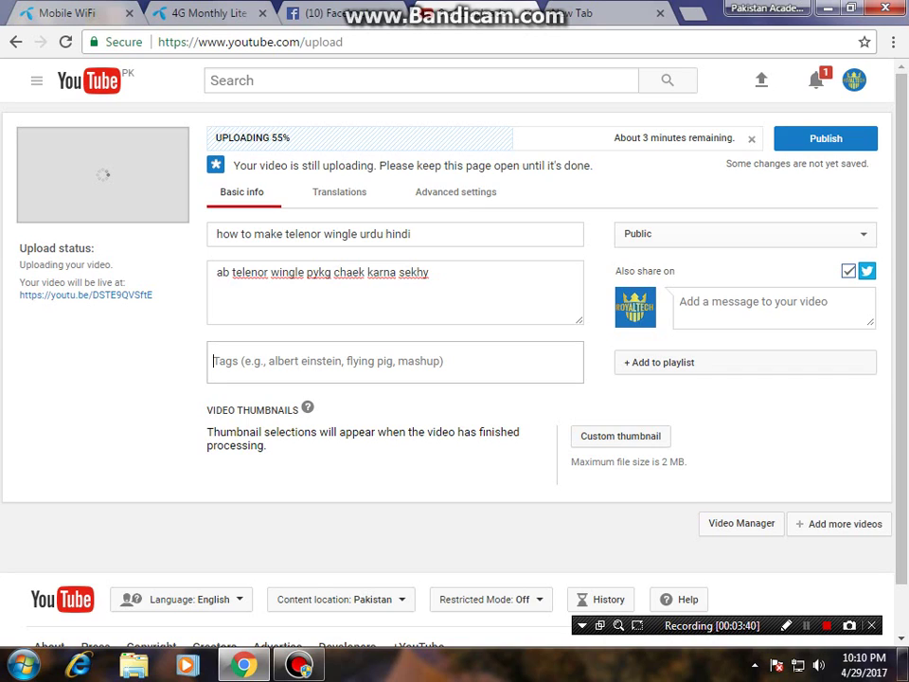
{"action": "type", "text": "telenor"}
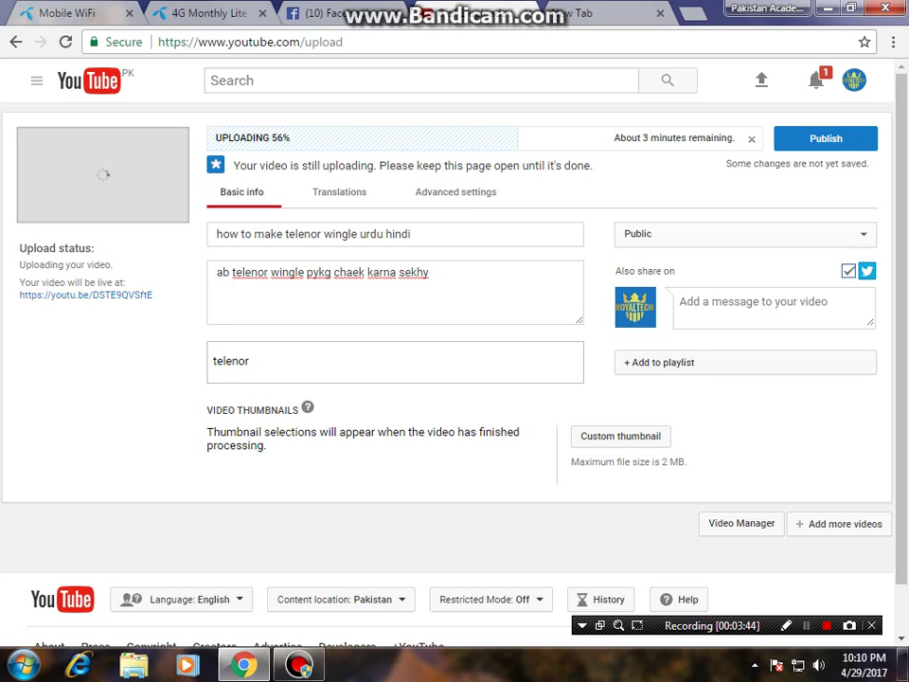
{"action": "key", "text": "Return"}
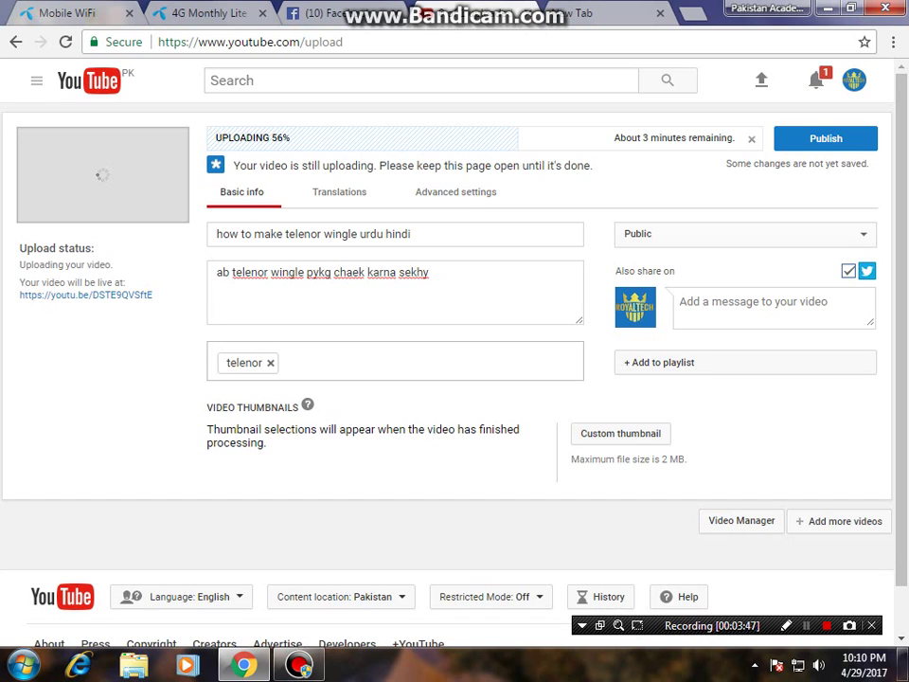
{"action": "type", "text": "wingle"}
{"action": "key", "text": "Return"}
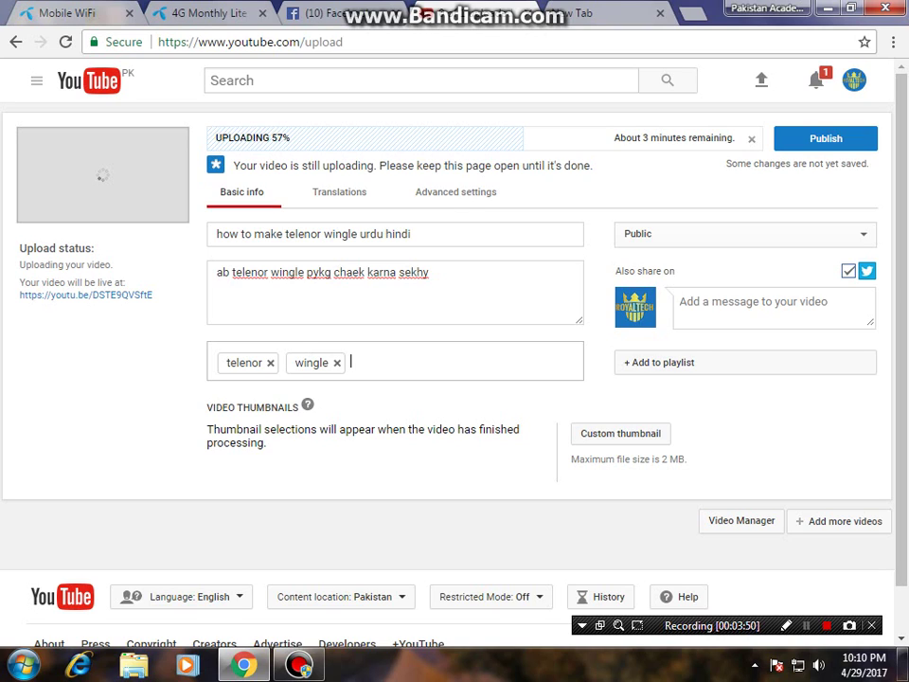
{"action": "type", "text": "informiesho"}
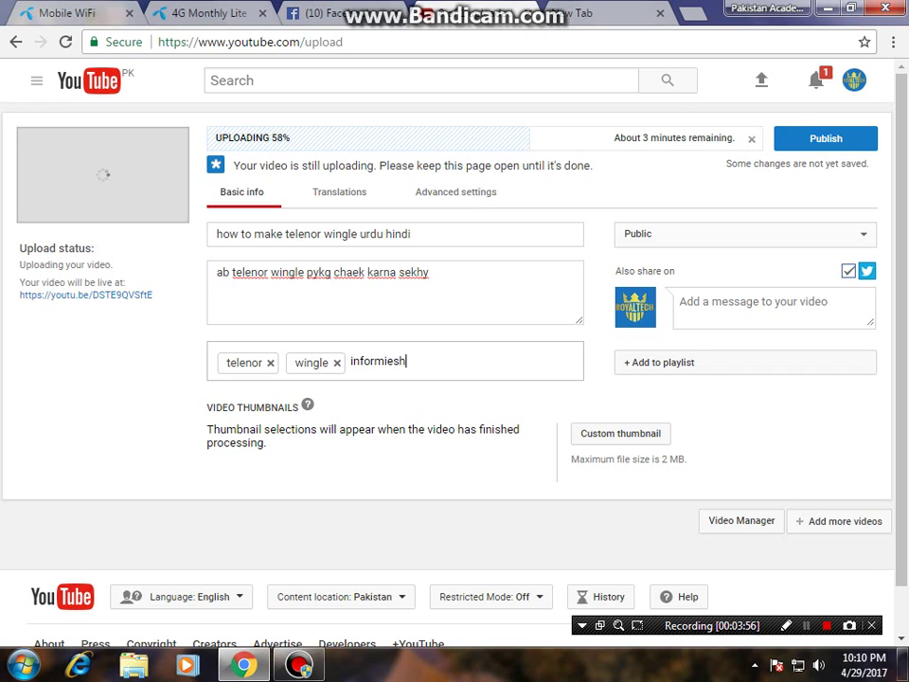
{"action": "key", "text": "Return"}
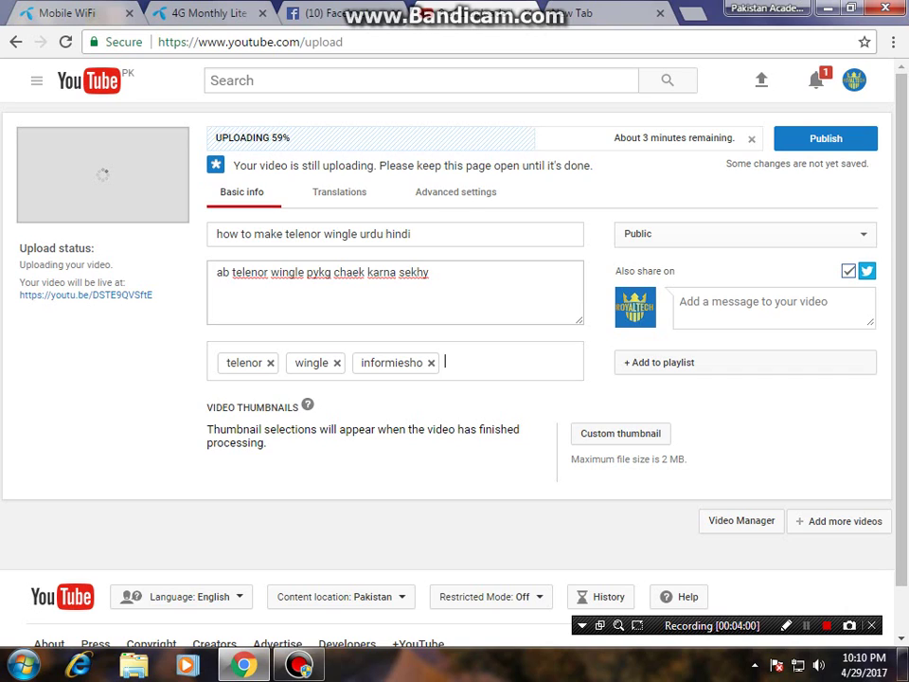
{"action": "key", "text": "BackSpace"}
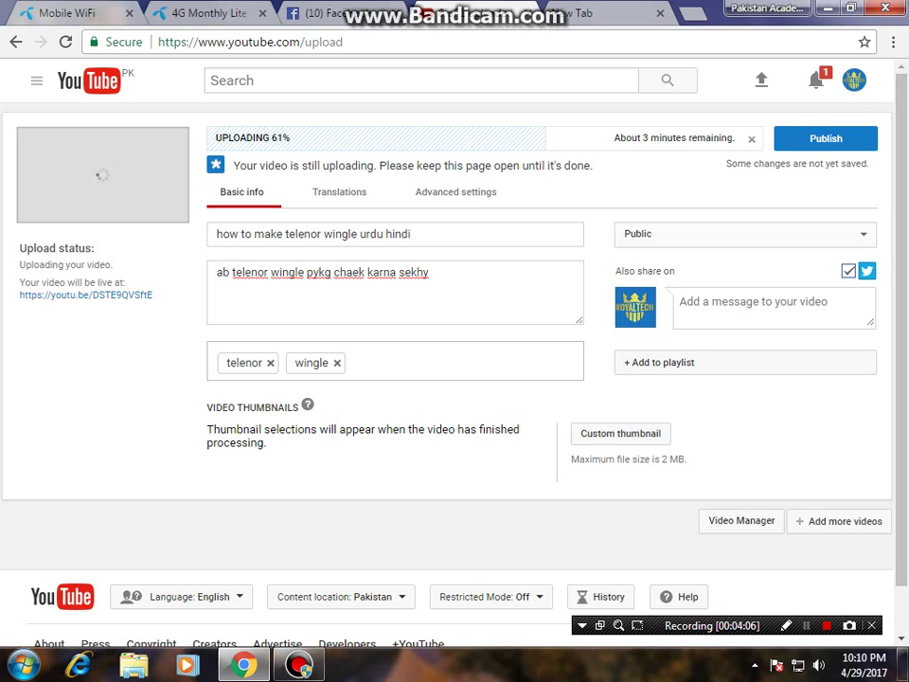
Add the tags "urdu" and "pak" to the video.
{"action": "type", "text": "urdu"}
{"action": "key", "text": "Return"}
{"action": "type", "text": "pa"}
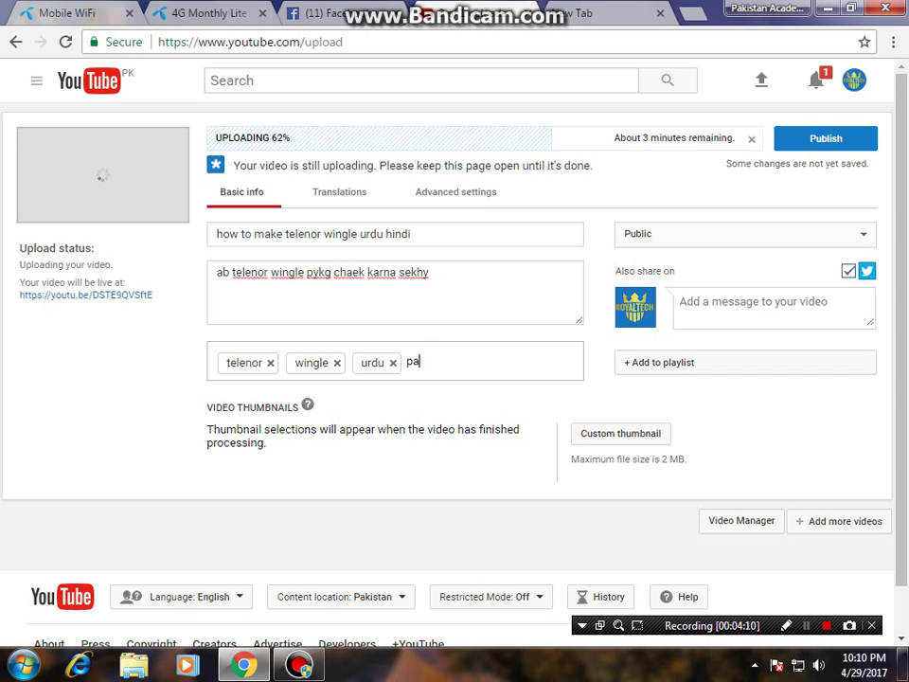
{"action": "type", "text": "k"}
{"action": "key", "text": "Return"}
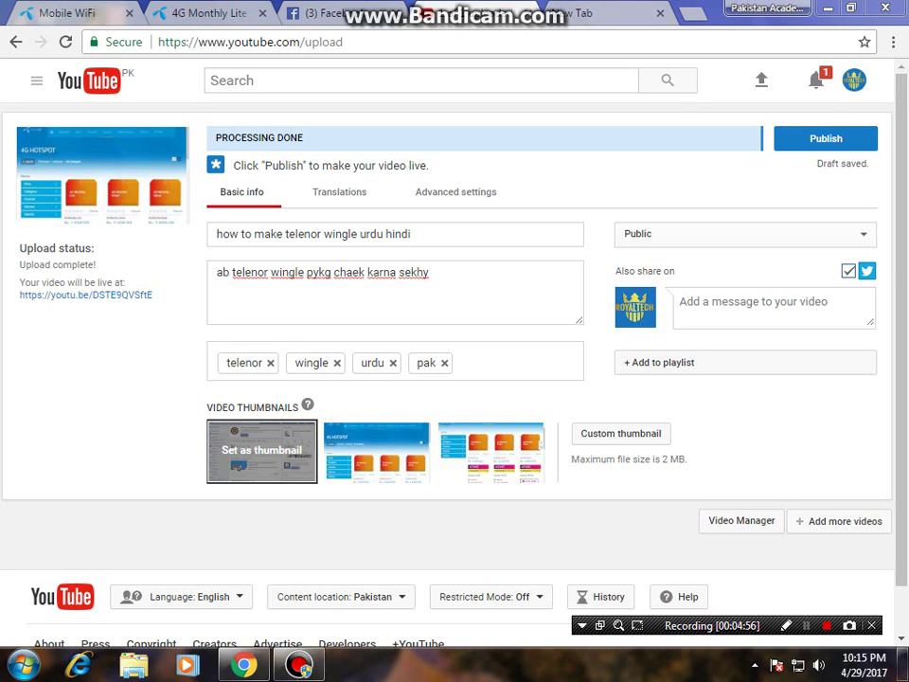
Set the first suggested image, showing the Facebook page, as the video's thumbnail.
{"action": "left_click", "coordinate": [261, 451]}
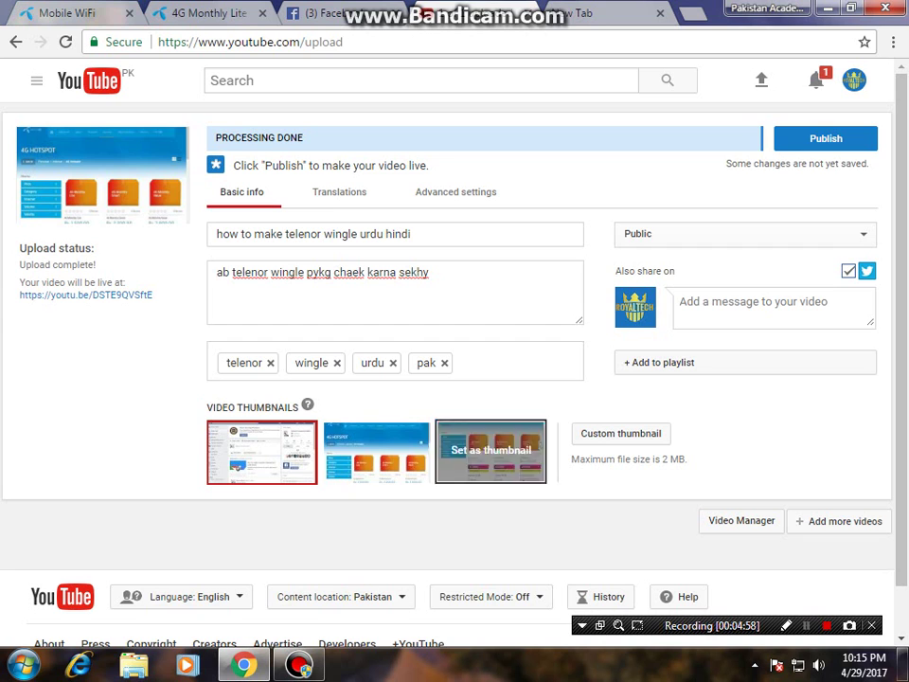
{"action": "left_click", "coordinate": [620, 433]}
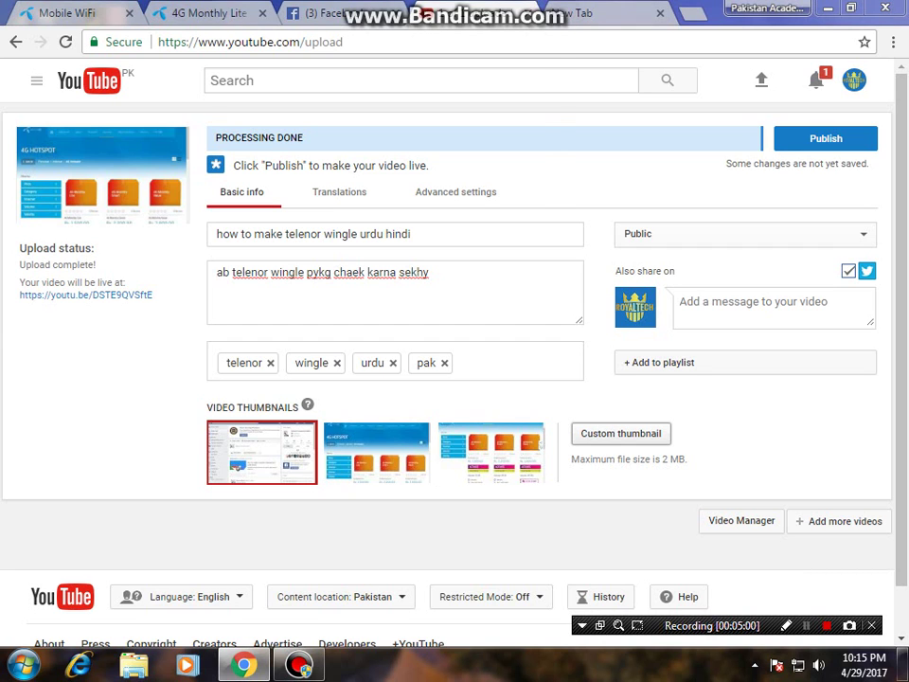
{"action": "key", "text": "Escape"}
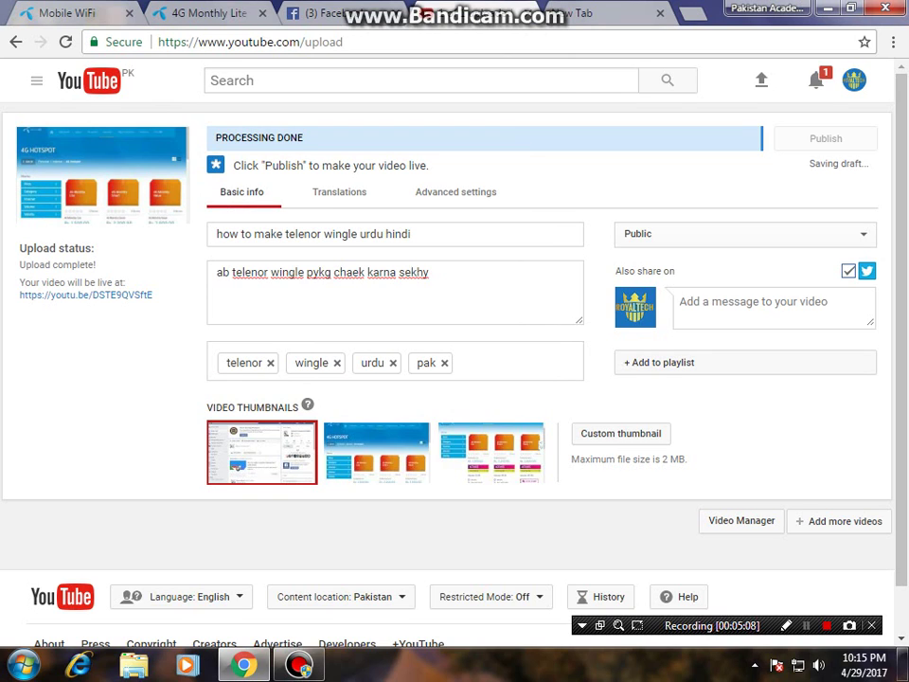
{"action": "key", "text": "shift+F12"}
{"action": "key", "text": "shift+F12"}
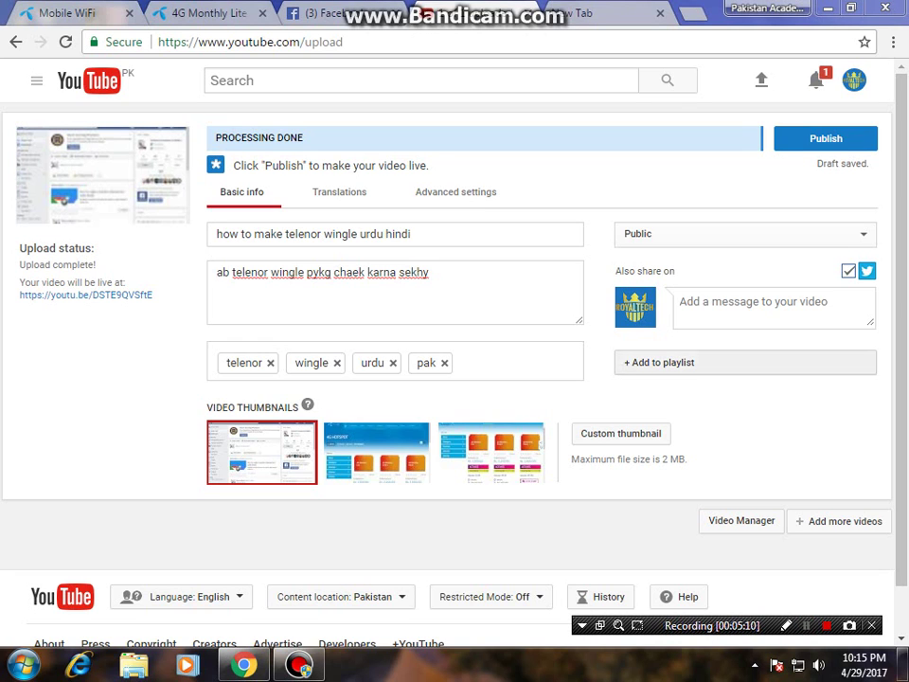
Publish the video and open the dialog for sharing it on Facebook.
{"action": "left_click", "coordinate": [825, 138]}
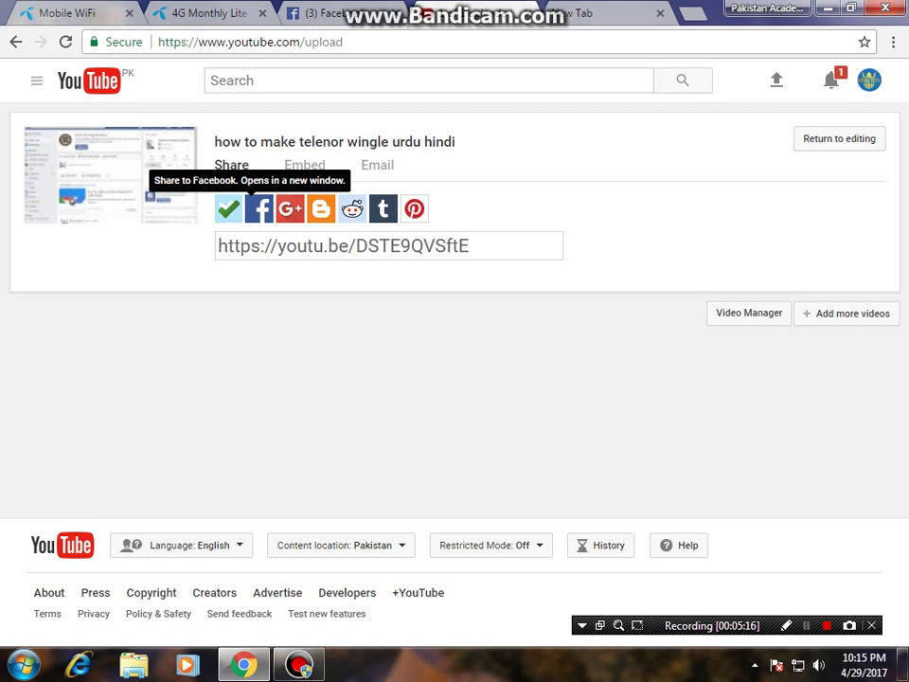
{"action": "left_click", "coordinate": [259, 208]}
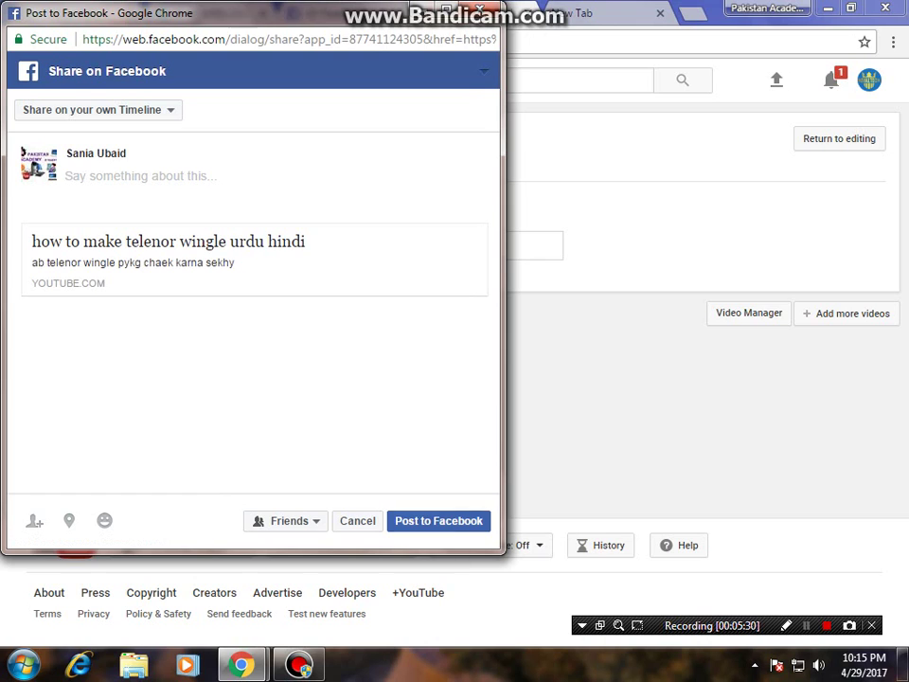
Post the video "how to make telenor wingle urdu hindi" to your own Facebook timeline, shared with Friends.
{"action": "key", "text": "Return"}
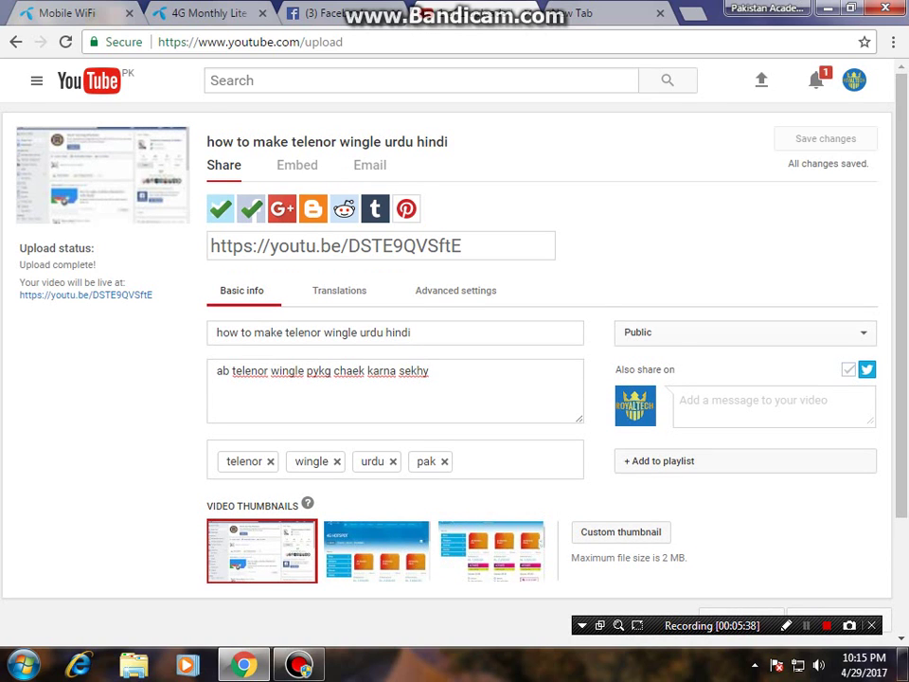
Open your own YouTube channel page and check the new video among the public uploads.
{"action": "left_click", "coordinate": [36, 81]}
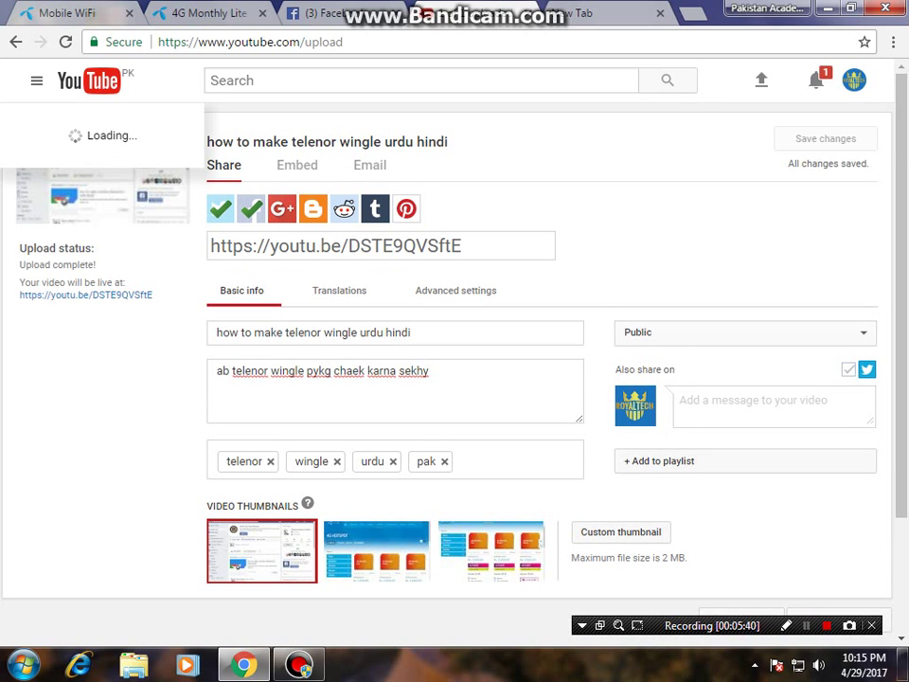
{"action": "left_click", "coordinate": [82, 151]}
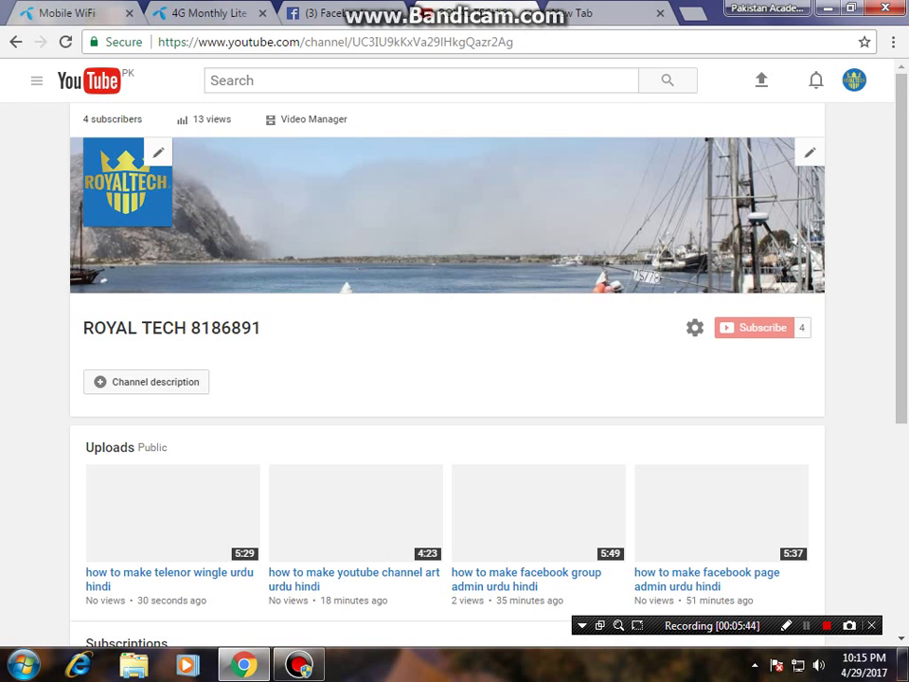
{"action": "scroll", "coordinate": [445, 379], "scroll_direction": "down", "scroll_amount": 1}
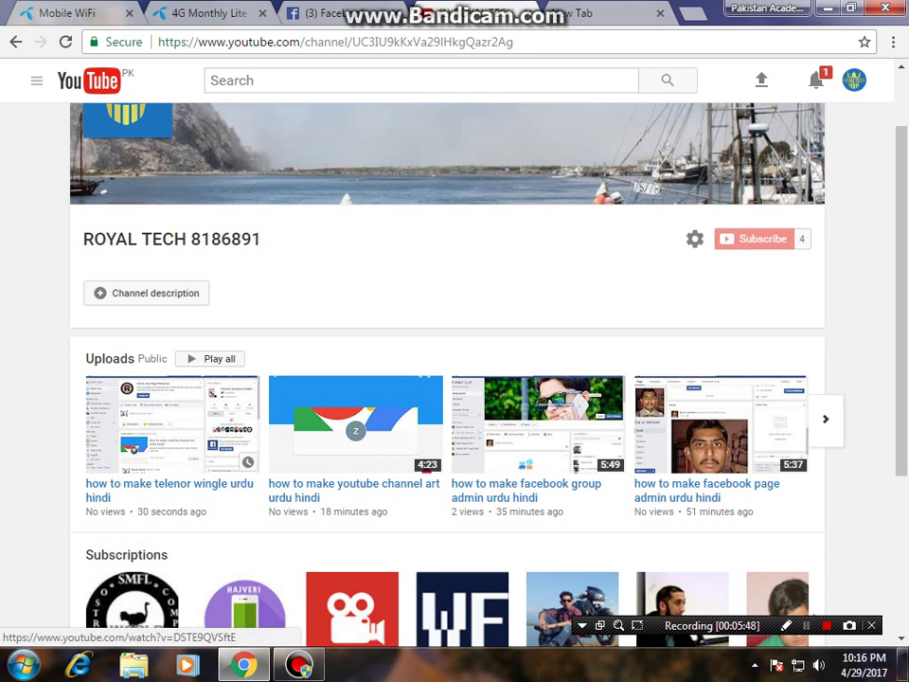
{"action": "scroll", "coordinate": [445, 379], "scroll_direction": "down", "scroll_amount": 1}
{"action": "scroll", "coordinate": [445, 378], "scroll_direction": "up", "scroll_amount": 2}
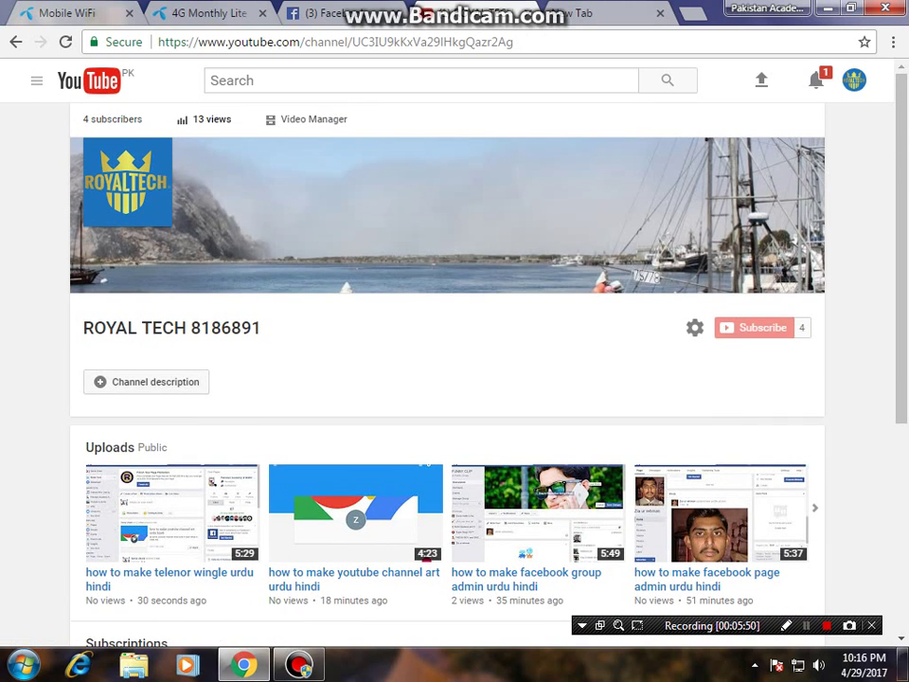
Open the channel's Video Manager and look through the uploaded videos with their visibility, views and comments.
{"action": "left_click", "coordinate": [313, 120]}
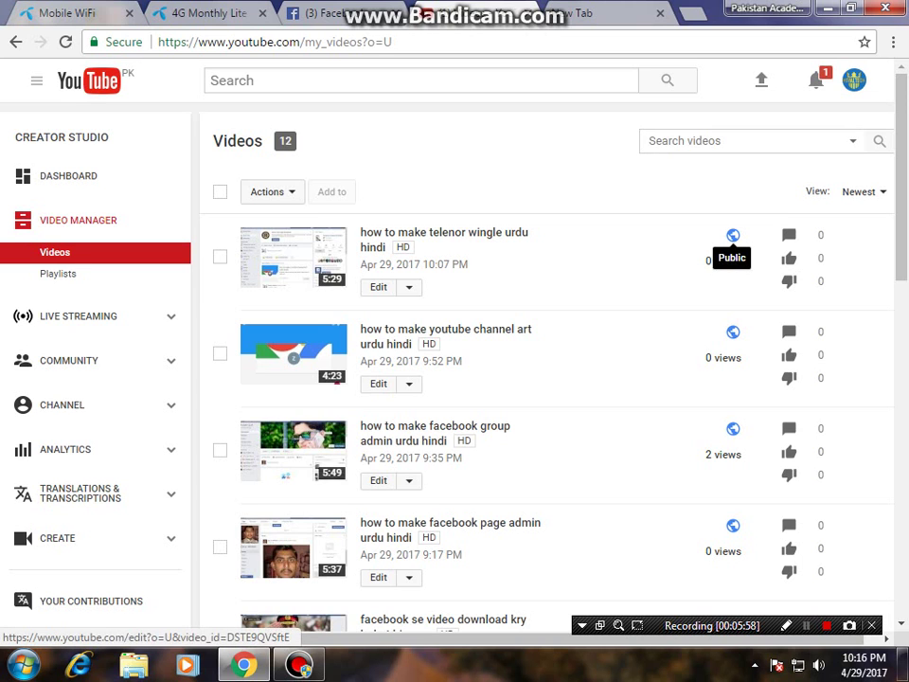
{"action": "scroll", "coordinate": [732, 235], "scroll_direction": "down", "scroll_amount": 4}
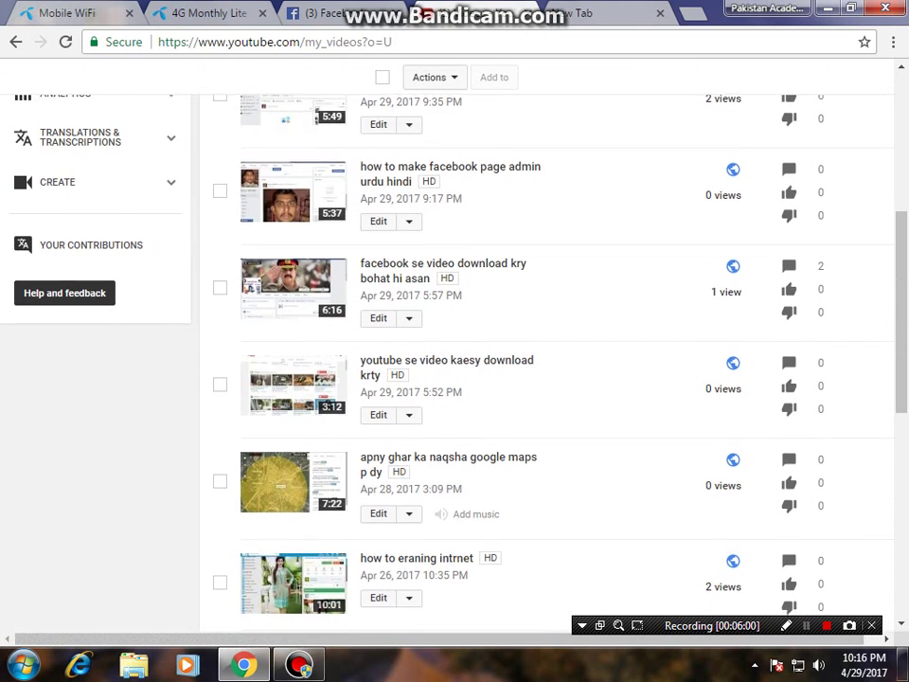
{"action": "scroll", "coordinate": [732, 234], "scroll_direction": "down", "scroll_amount": 3}
{"action": "scroll", "coordinate": [732, 235], "scroll_direction": "up", "scroll_amount": 4}
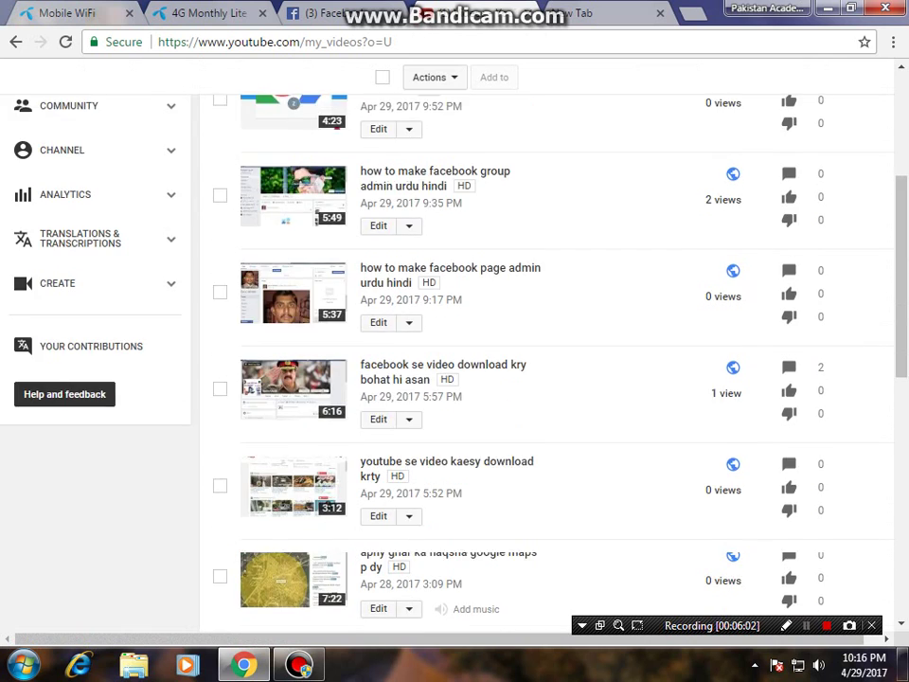
{"action": "scroll", "coordinate": [546, 360], "scroll_direction": "up", "scroll_amount": 3}
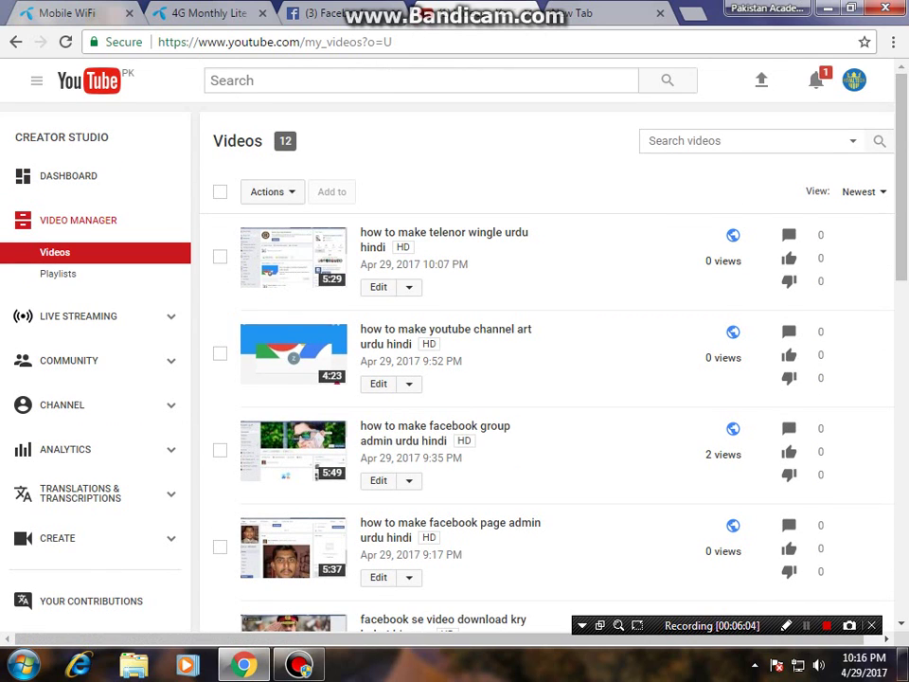
{"action": "scroll", "coordinate": [547, 360], "scroll_direction": "down", "scroll_amount": 3}
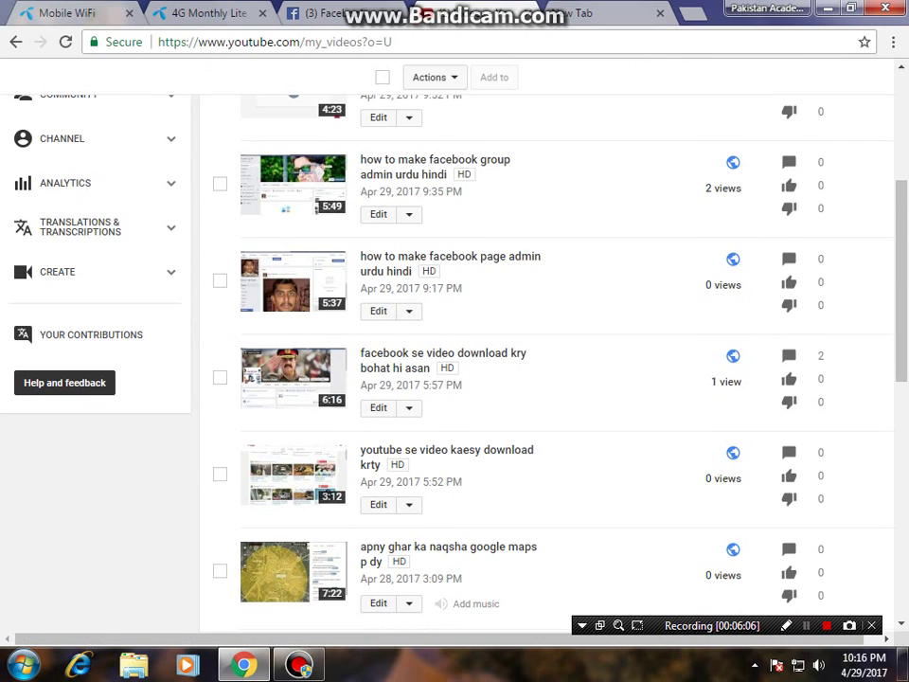
{"action": "scroll", "coordinate": [547, 360], "scroll_direction": "up", "scroll_amount": 3}
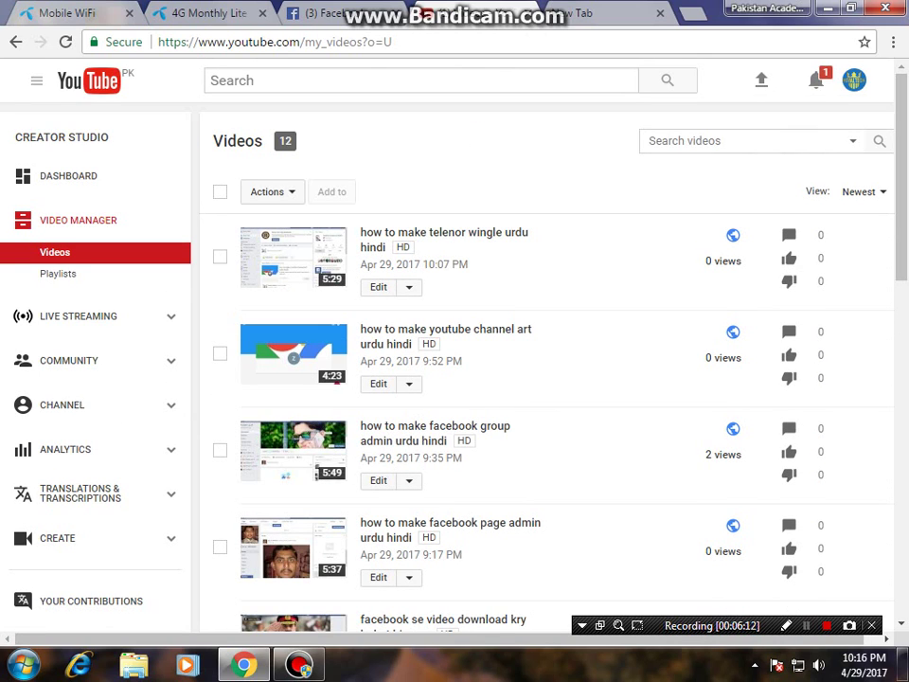
{"action": "scroll", "coordinate": [547, 359], "scroll_direction": "down", "scroll_amount": 2}
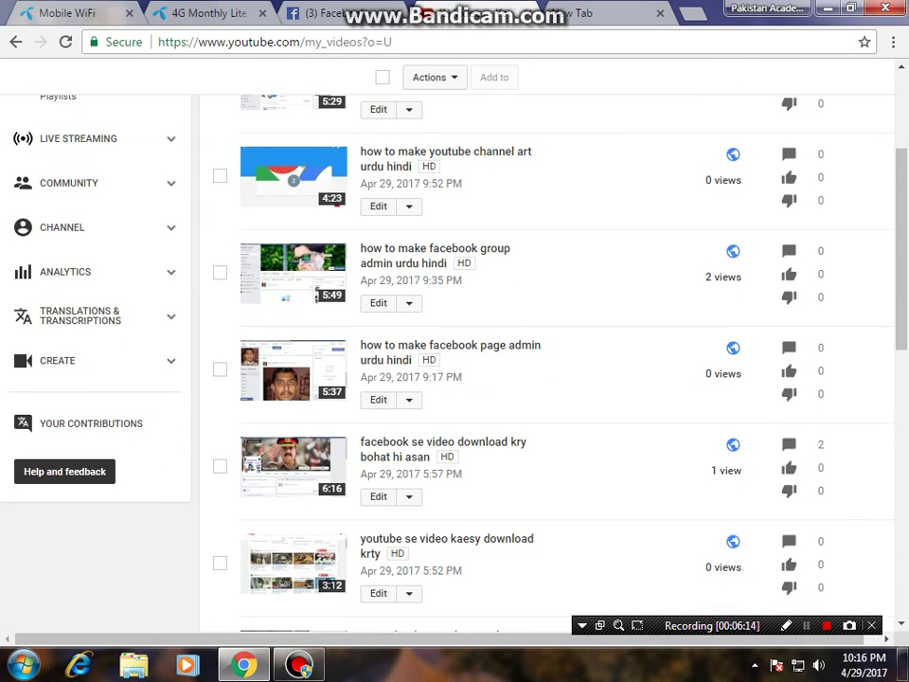